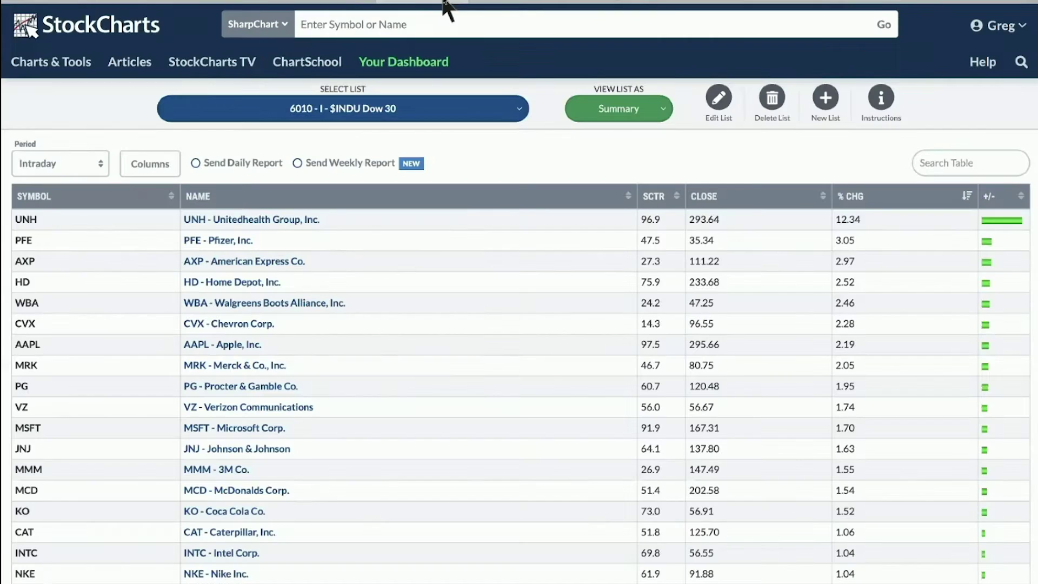
Step: Review the percentage changes of the stocks throughout the $INDU Dow 30 ChartList summary
scroll(558, 335, "down", 2)
scroll(556, 330, "down", 1)
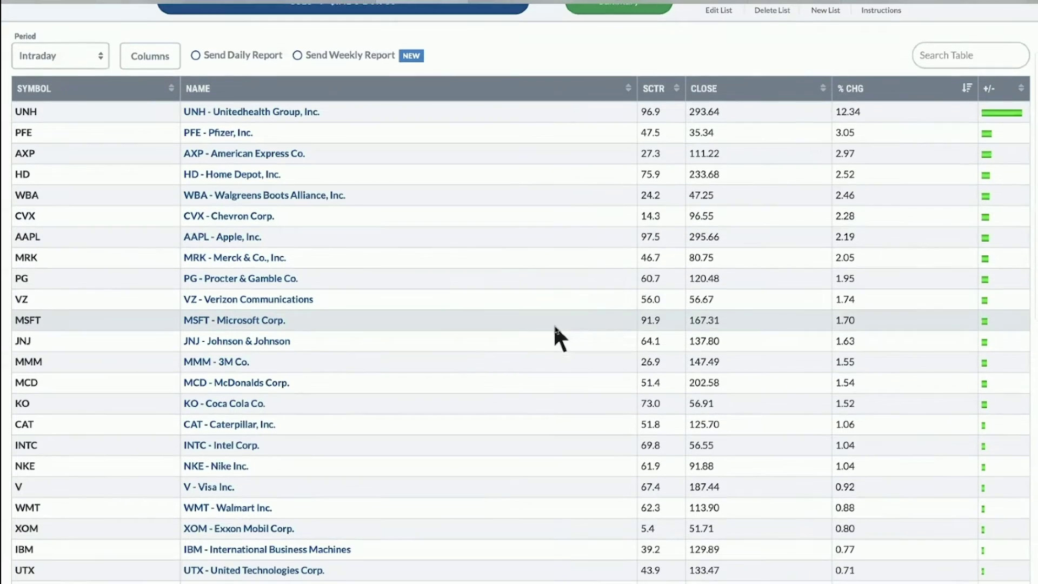
scroll(554, 302, "up", 1)
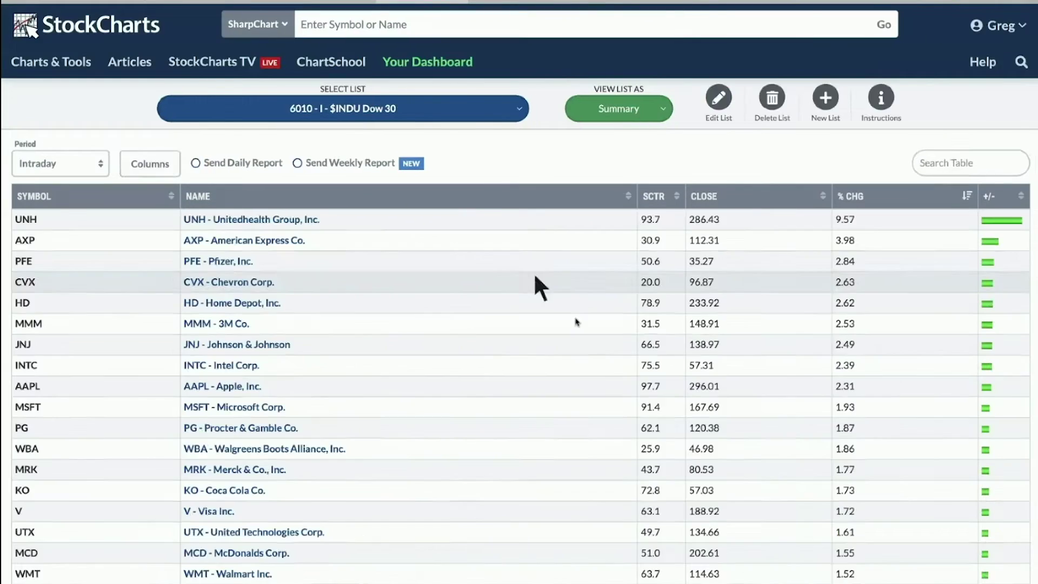
scroll(573, 314, "down", 3)
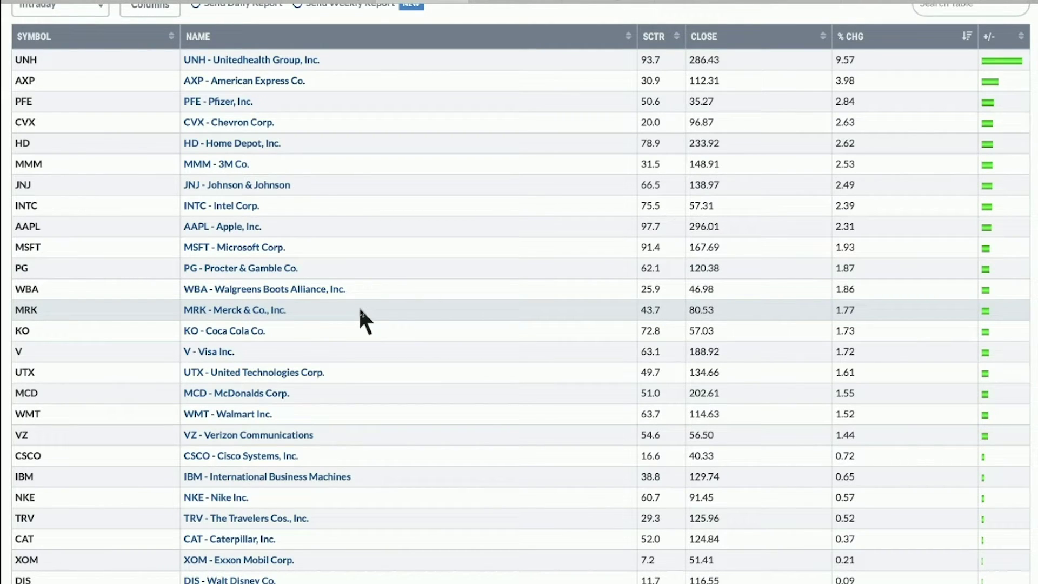
scroll(360, 311, "down", 2)
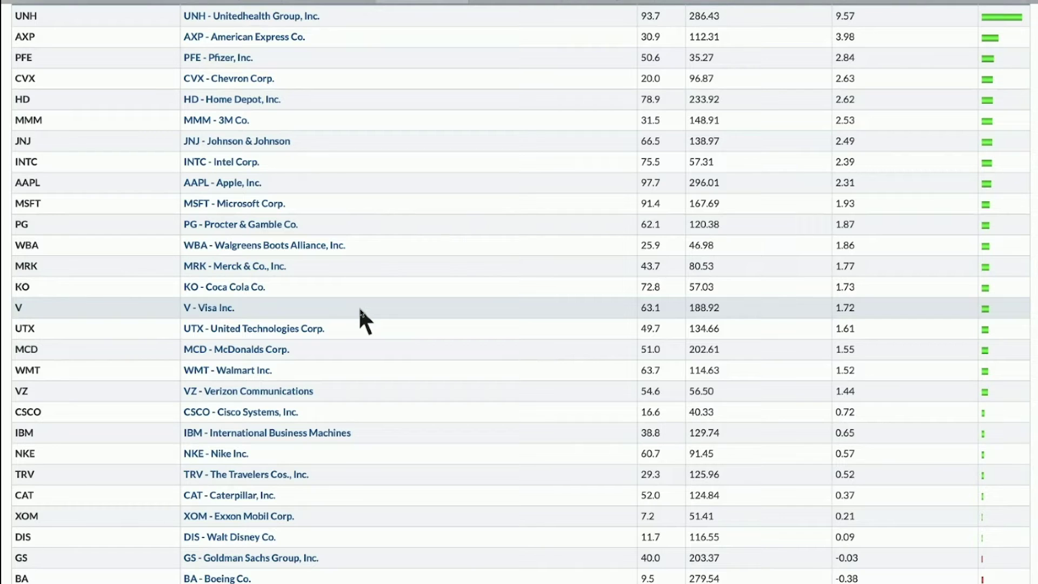
scroll(359, 310, "up", 1)
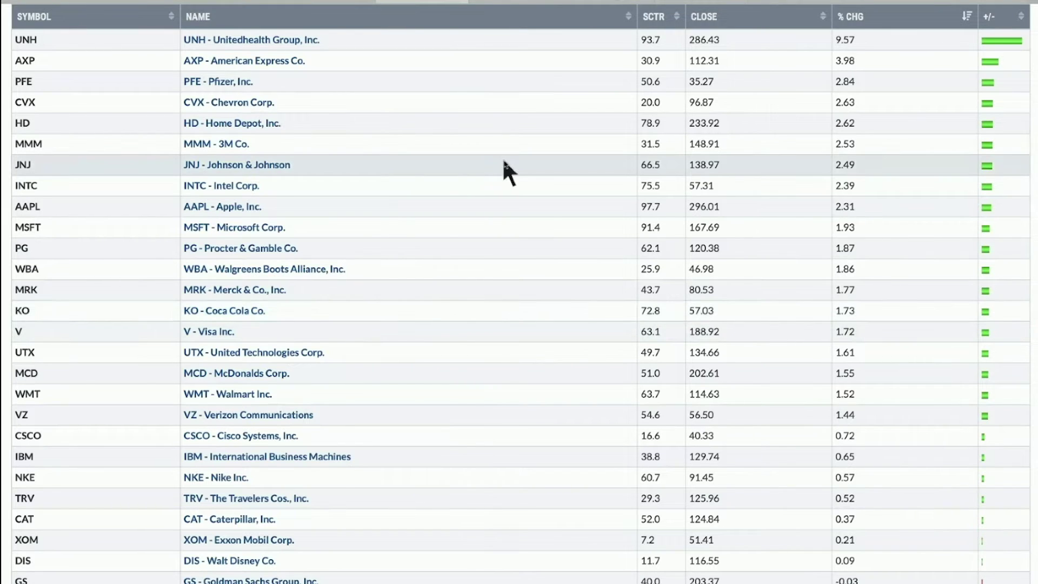
scroll(502, 158, "up", 2)
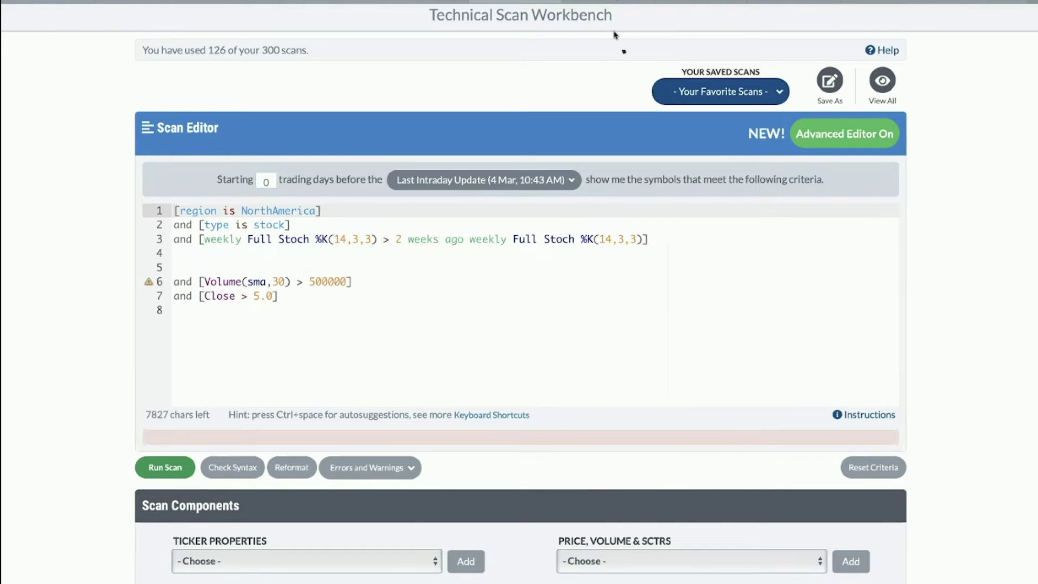
Step: From the 00010 Scanning 75 Breakout list, open the Rio Tinto (RIO) chart in a separate tab and apply the saved weekly chart style
left_click(630, 3)
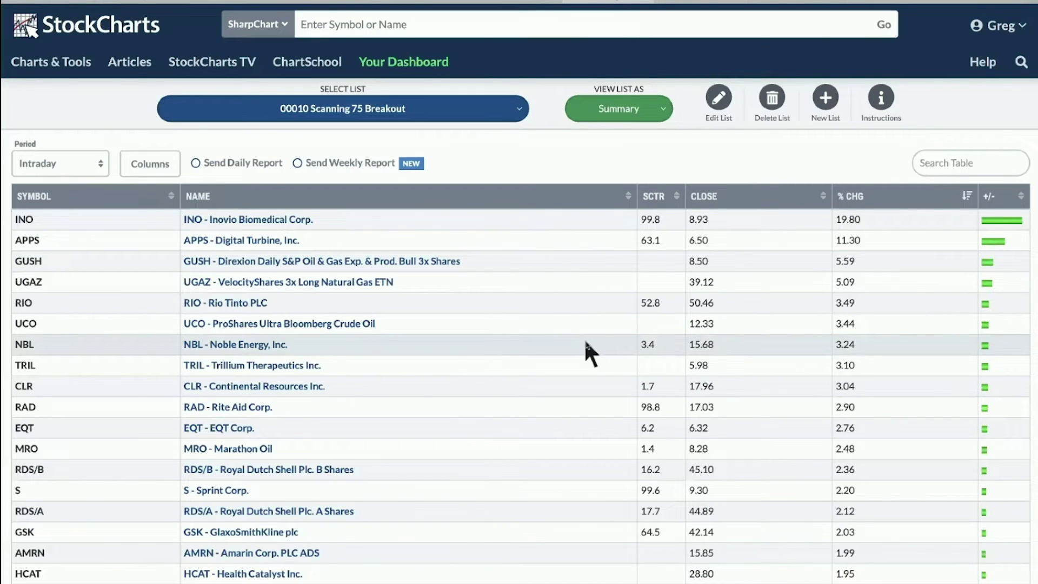
scroll(585, 342, "down", 3)
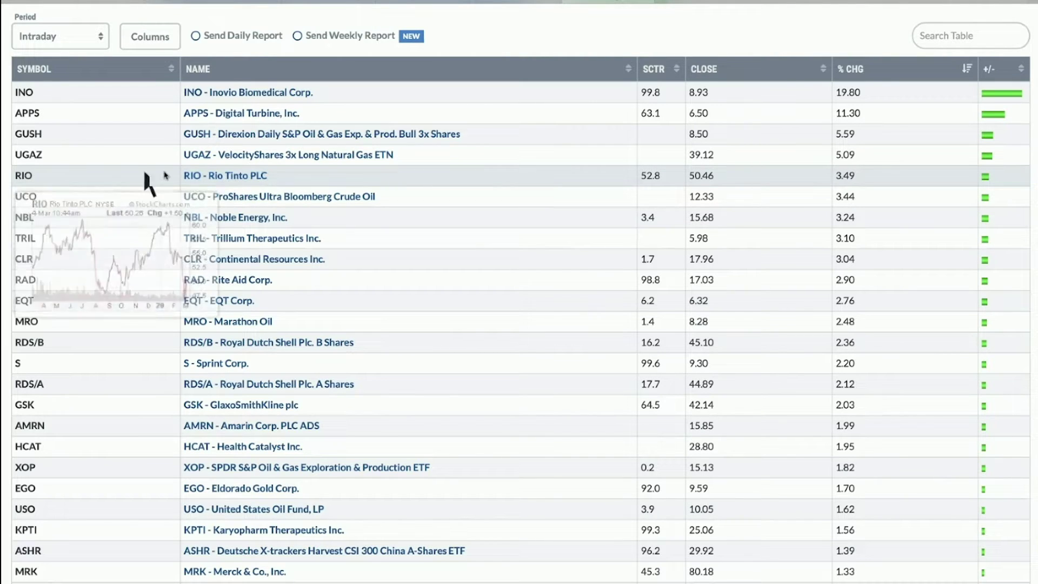
right_click(220, 174)
left_click(288, 177)
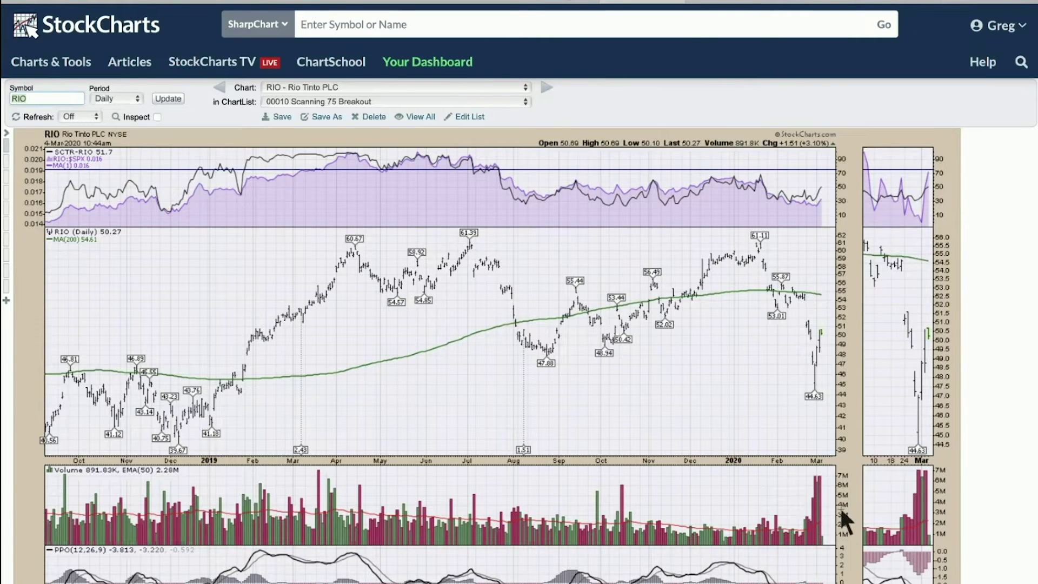
left_click(10, 264)
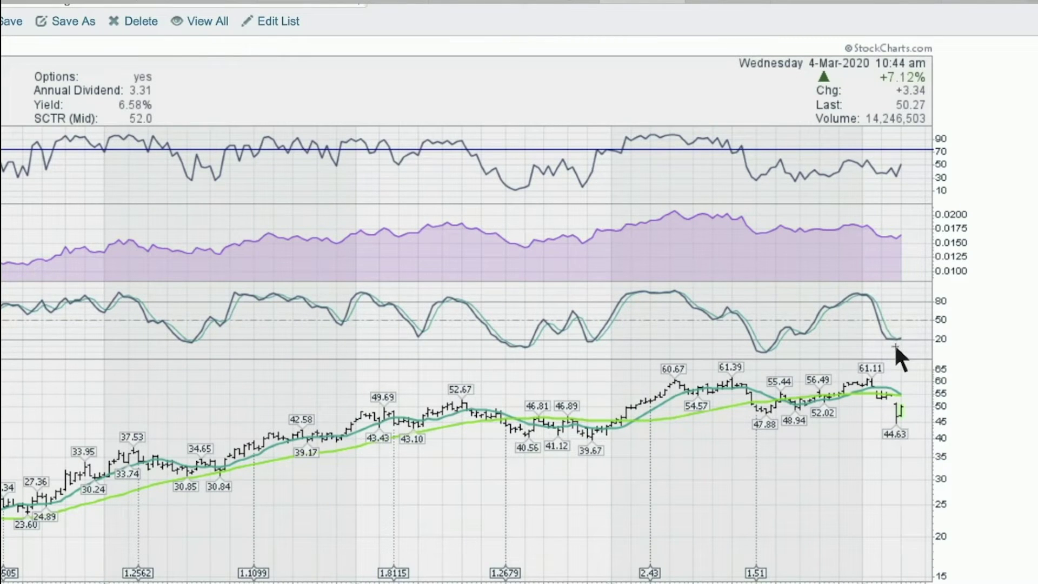
scroll(895, 343, "down", 3)
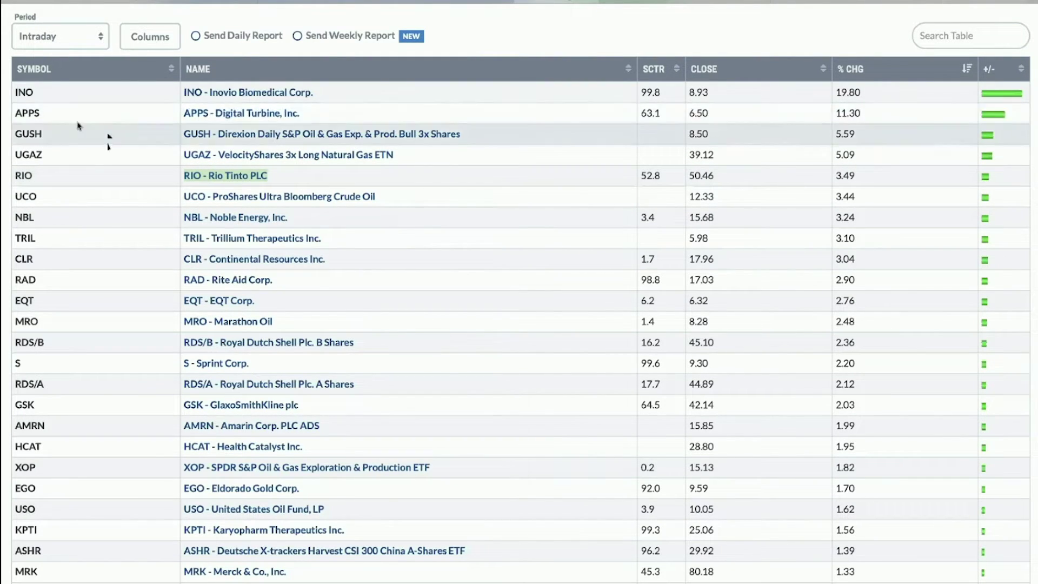
Step: Preview the APPS and RAD mini charts, look through the rest of the 75 Breakout list, and return to the weekly RIO chart
mouse_move(31, 112)
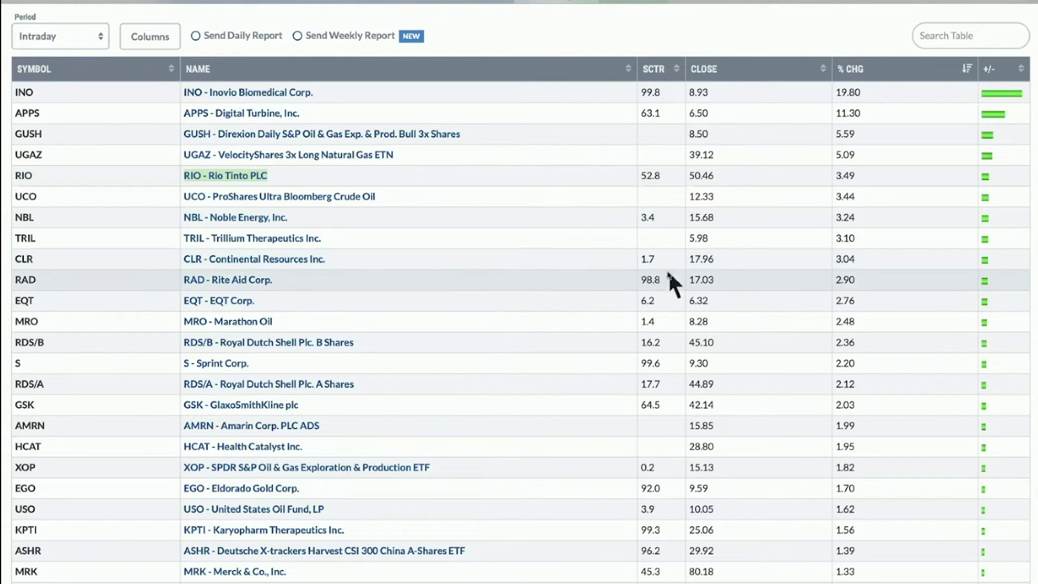
mouse_move(21, 274)
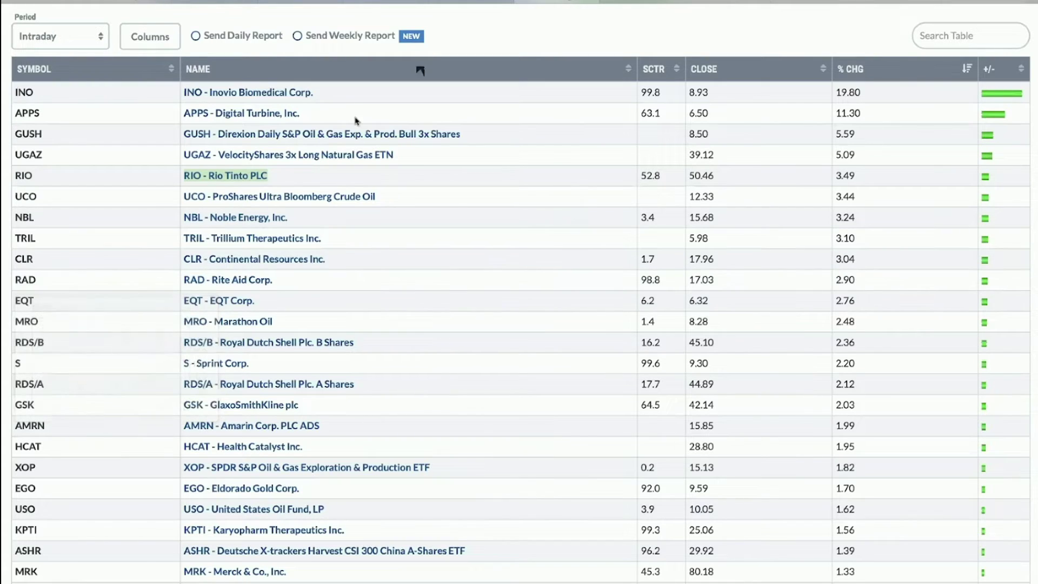
left_click(483, 3)
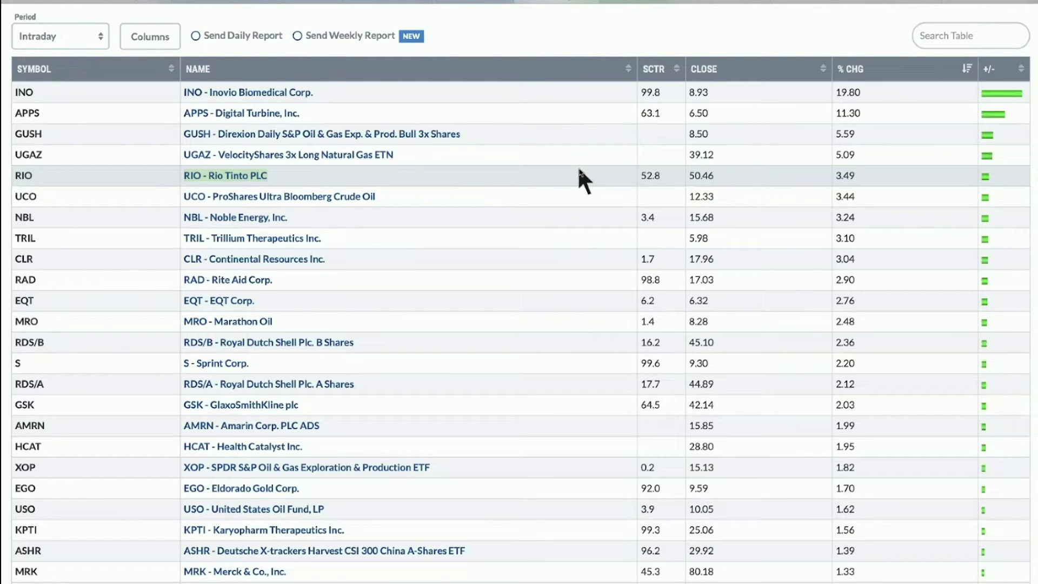
scroll(579, 170, "down", 5)
scroll(579, 170, "down", 5)
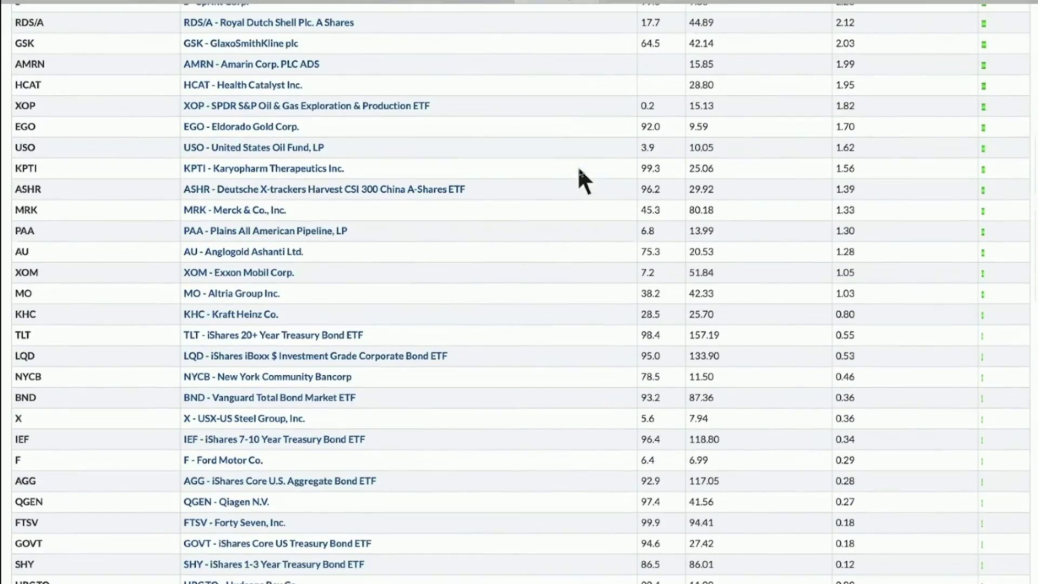
scroll(578, 170, "up", 7)
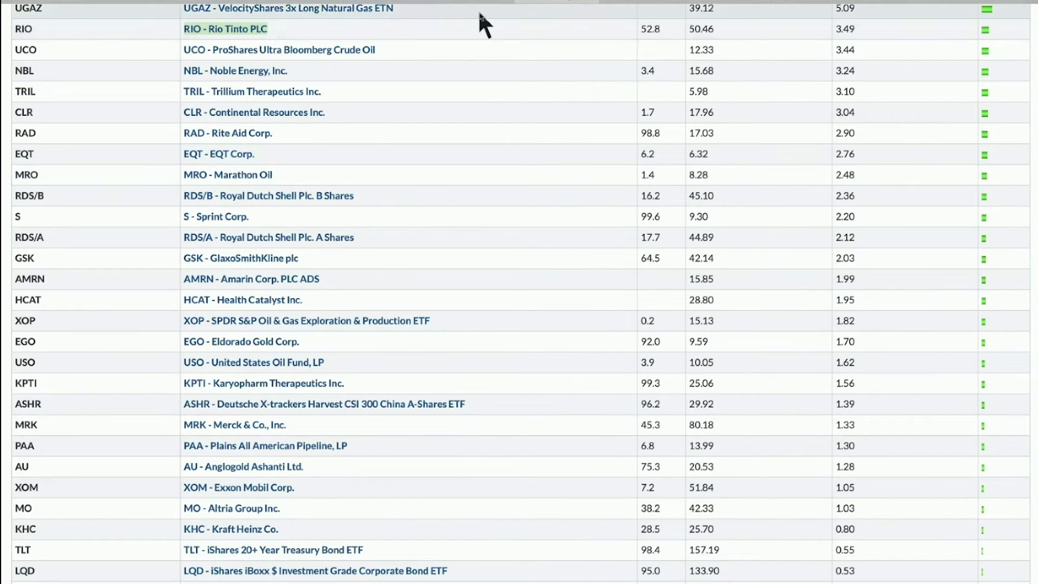
left_click(649, 8)
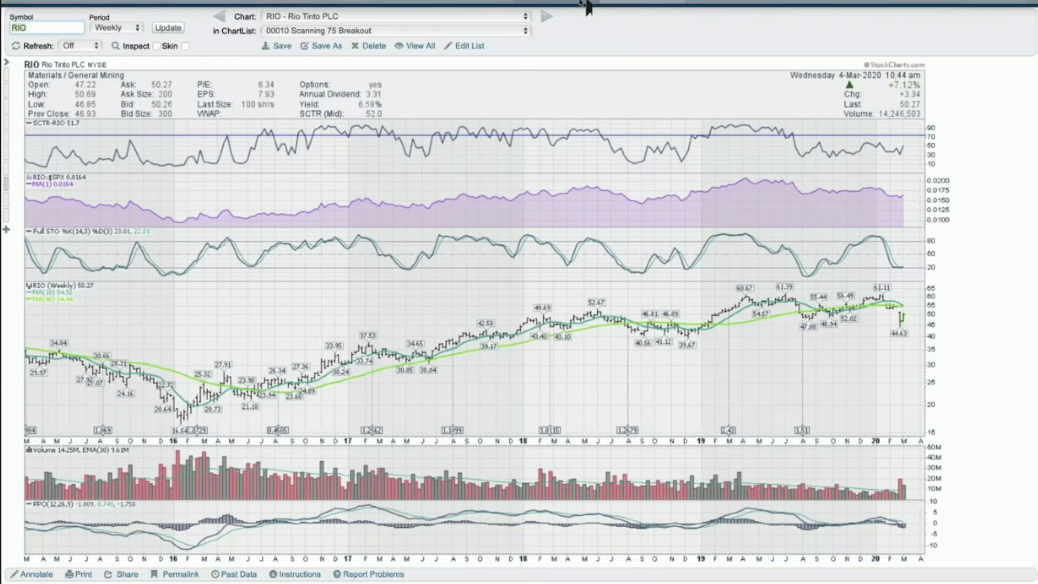
Step: Replace the existing 00010 Scanning ChartList named after the account holder with the results of the 253-day new-high scan
left_click(748, 6)
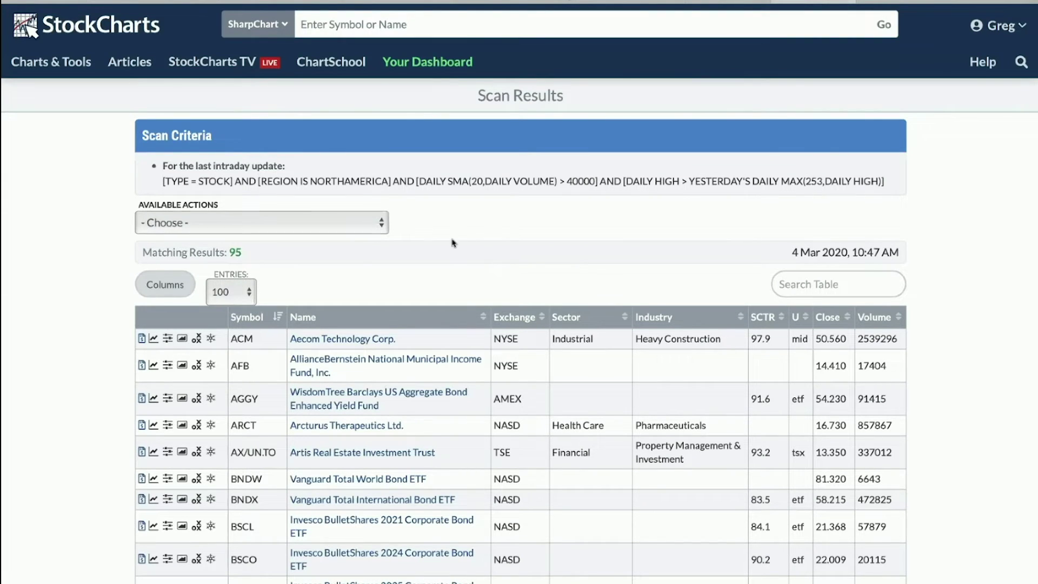
left_click(381, 222)
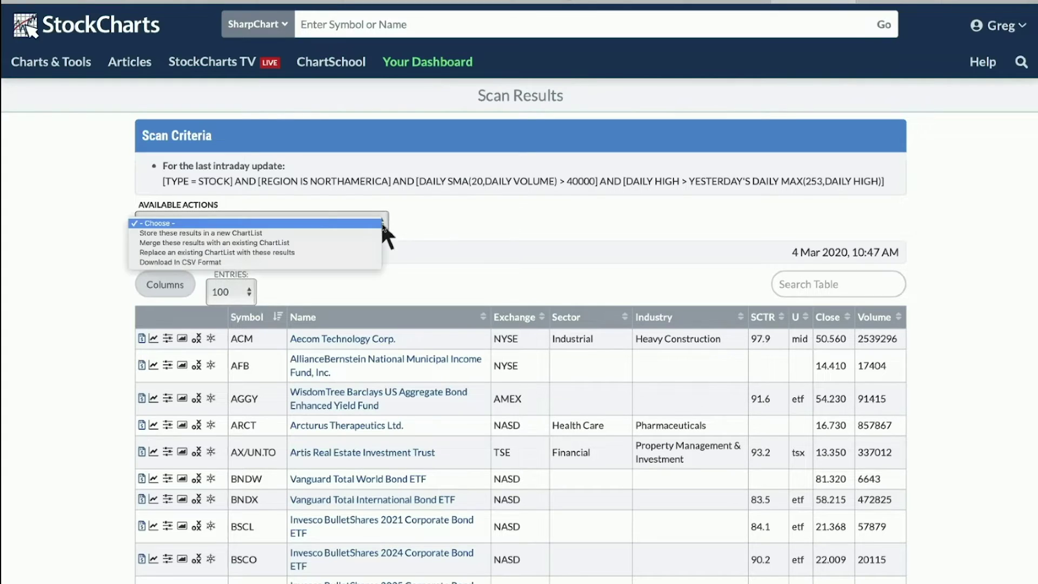
left_click(376, 252)
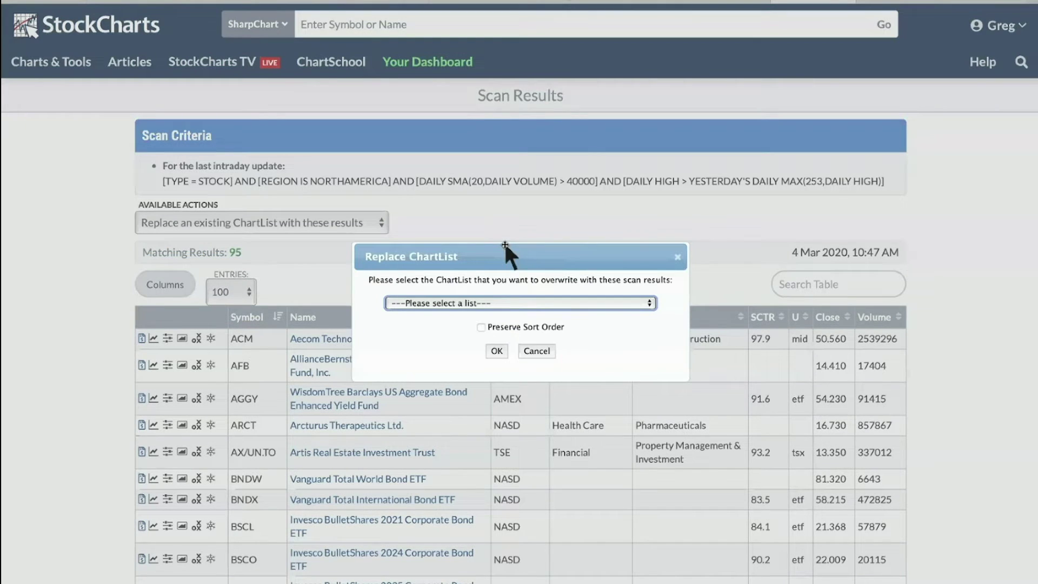
left_click(647, 302)
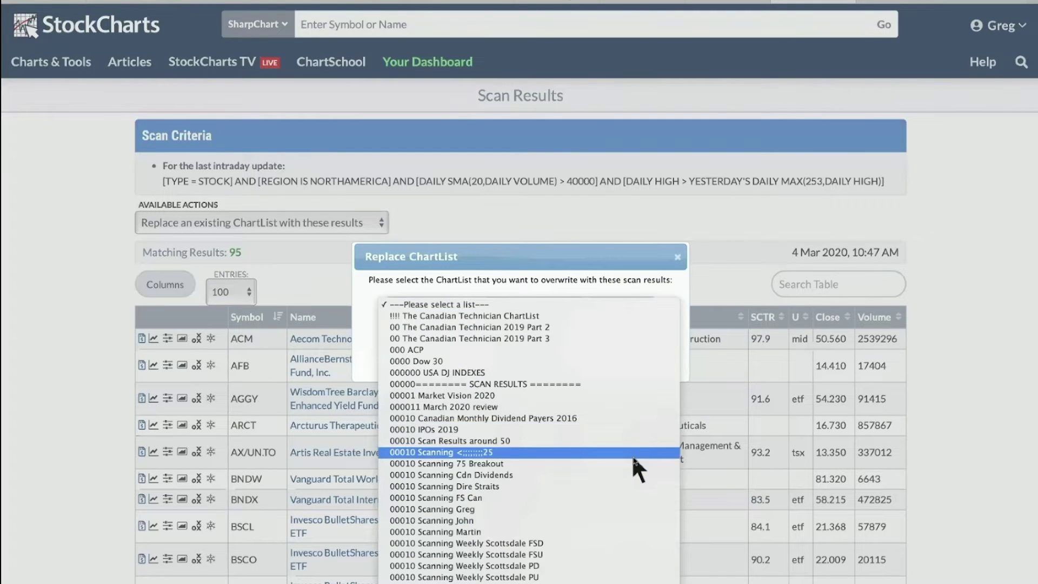
left_click(628, 508)
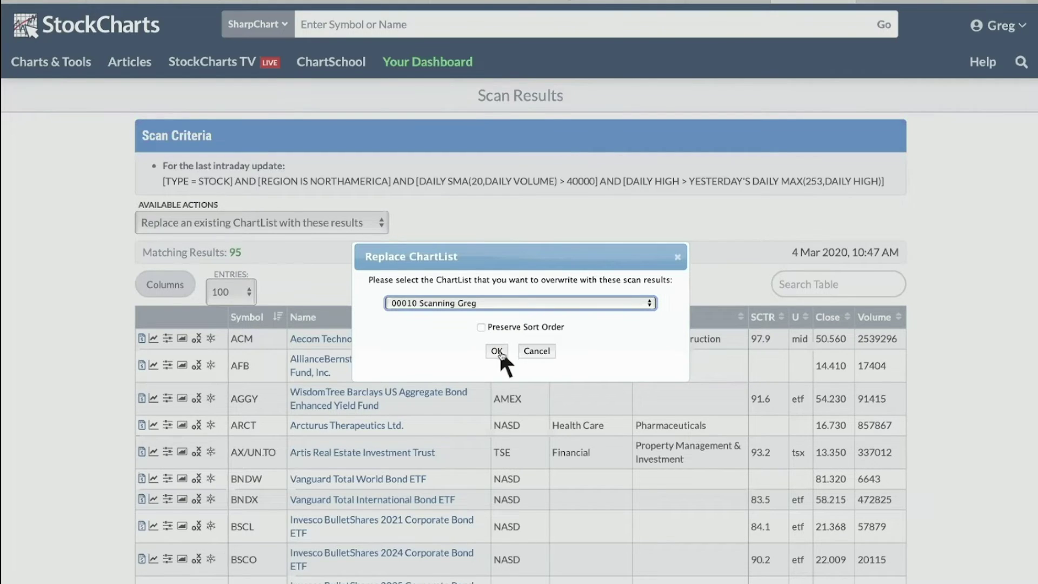
left_click(498, 351)
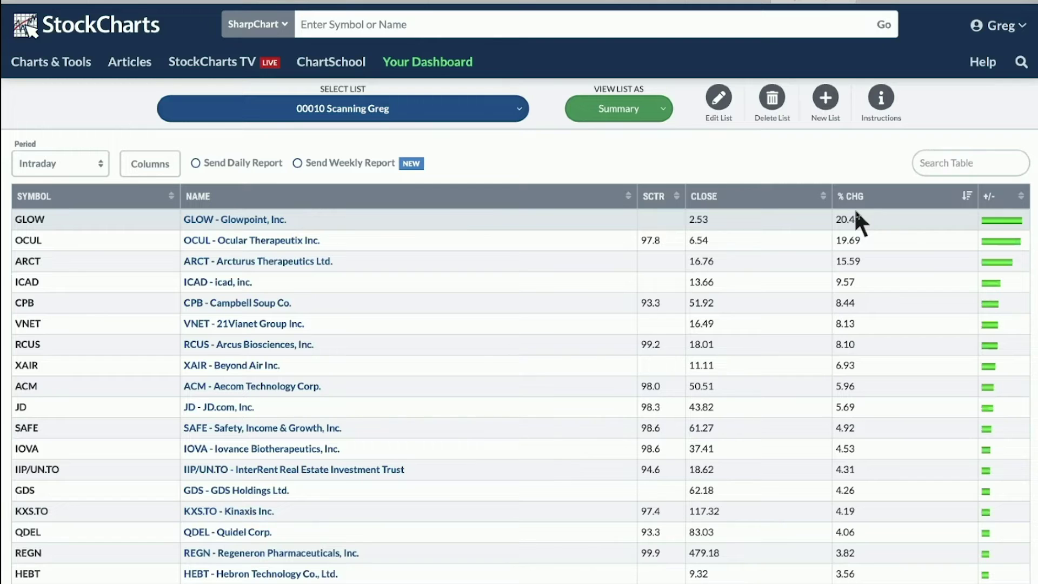
Step: Set the replaced ChartList's summary period to One Week
scroll(855, 212, "down", 2)
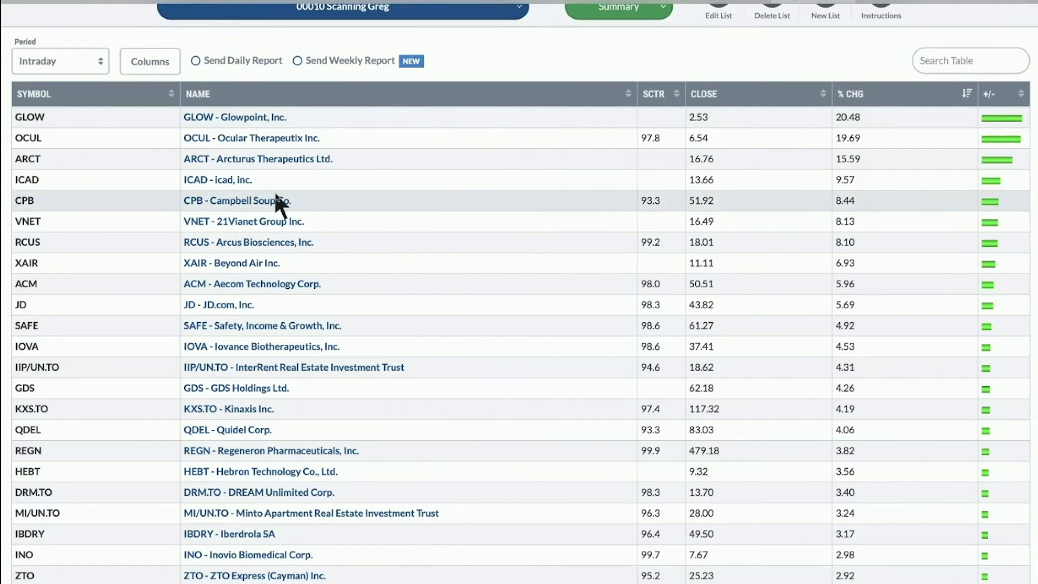
left_click(102, 63)
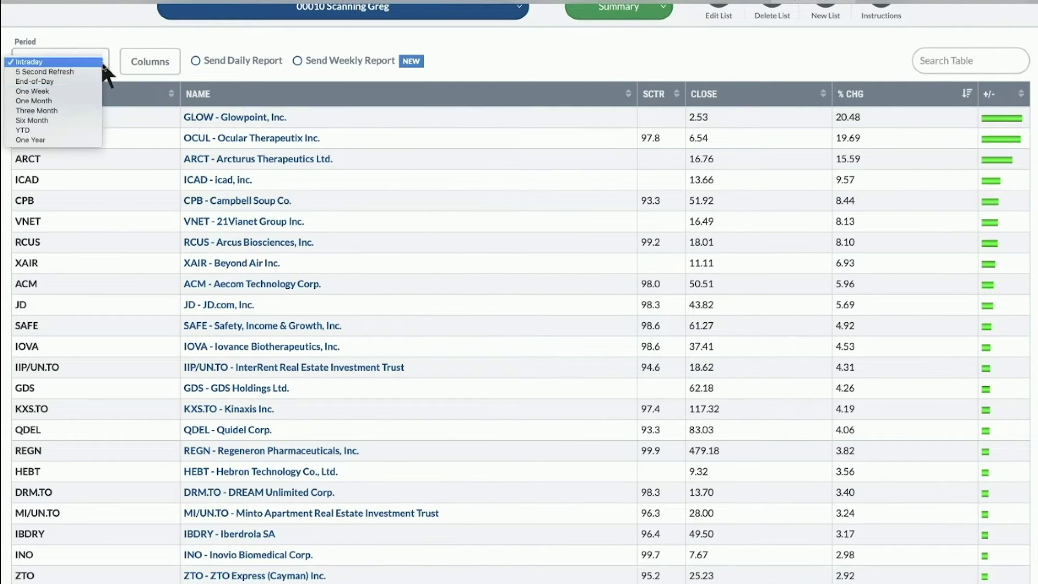
left_click(95, 92)
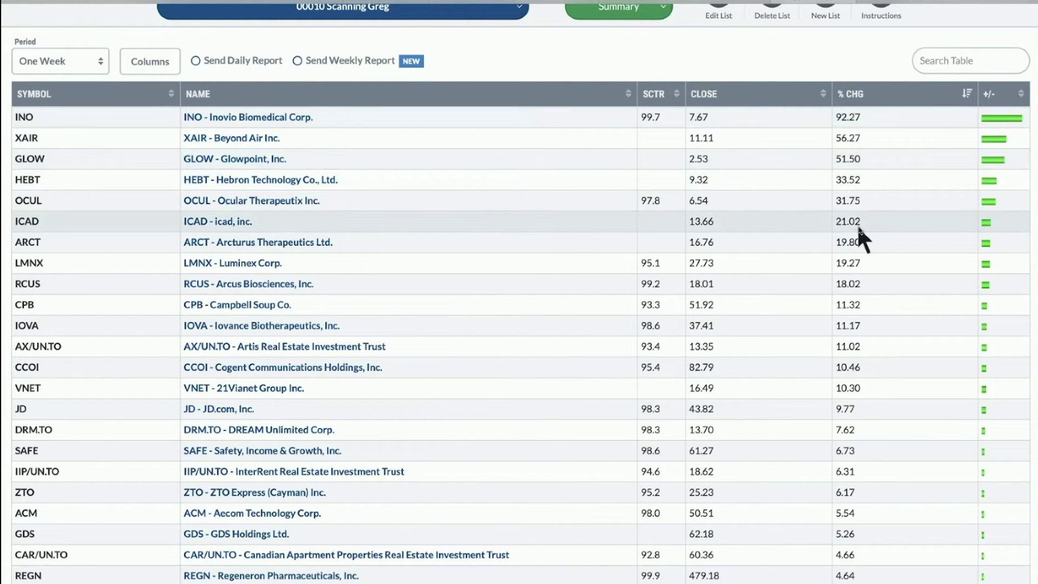
Step: Look through the one-week ranking to its end and number the ChartList's entries in sorted order
scroll(858, 227, "down", 12)
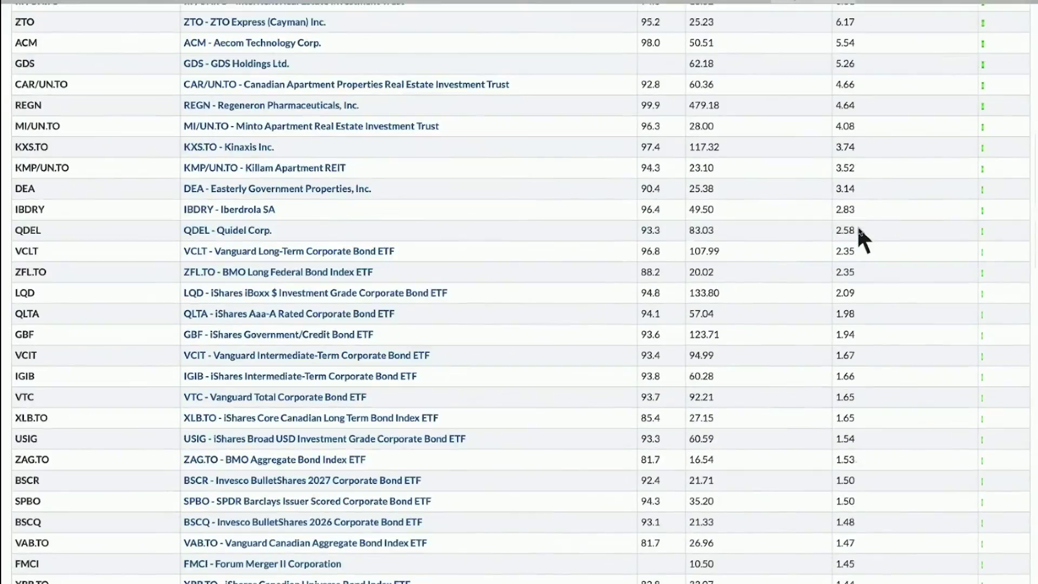
scroll(858, 228, "down", 20)
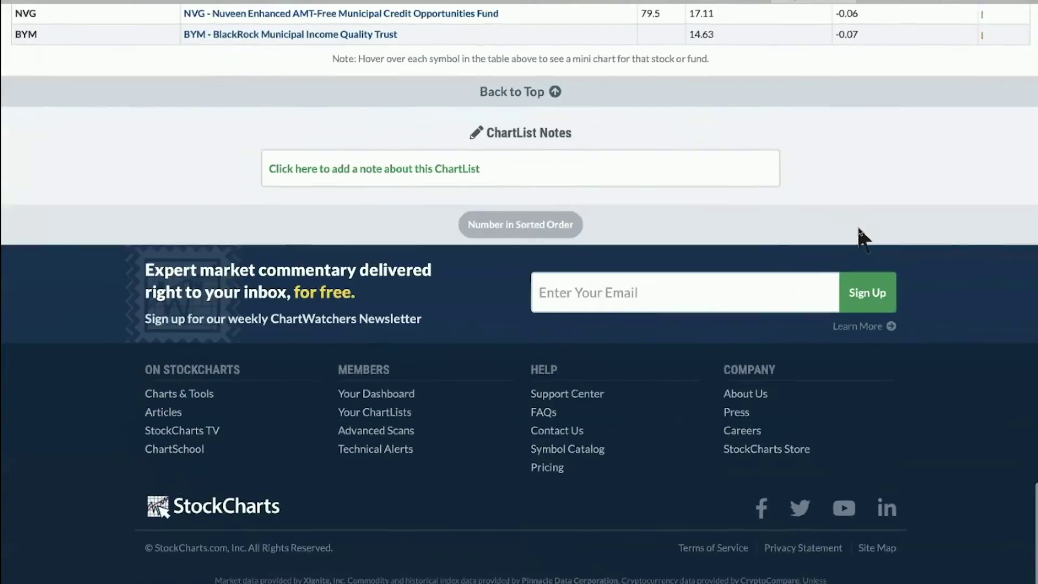
scroll(858, 228, "up", 4)
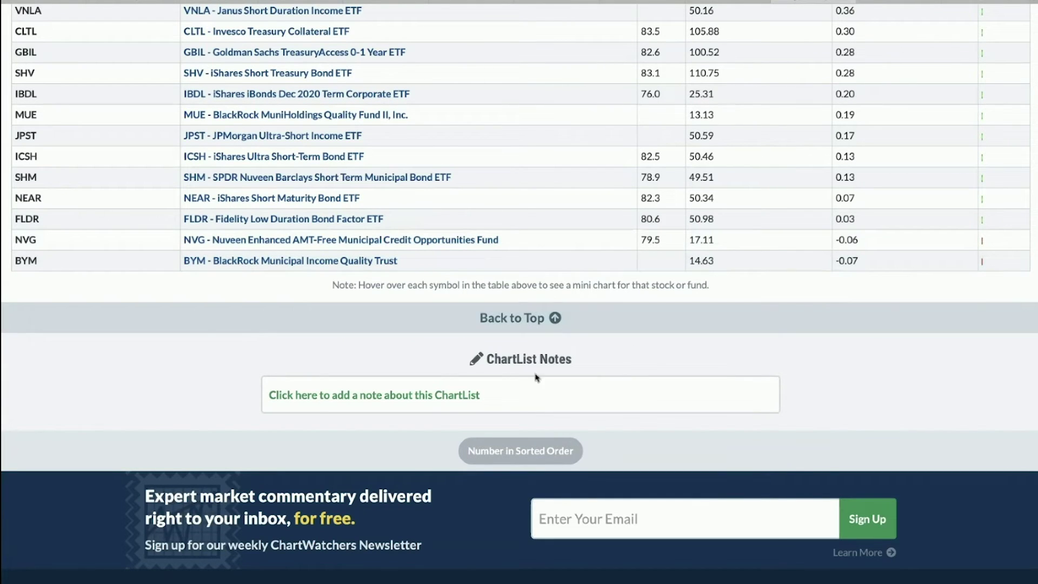
left_click(527, 456)
left_click(619, 321)
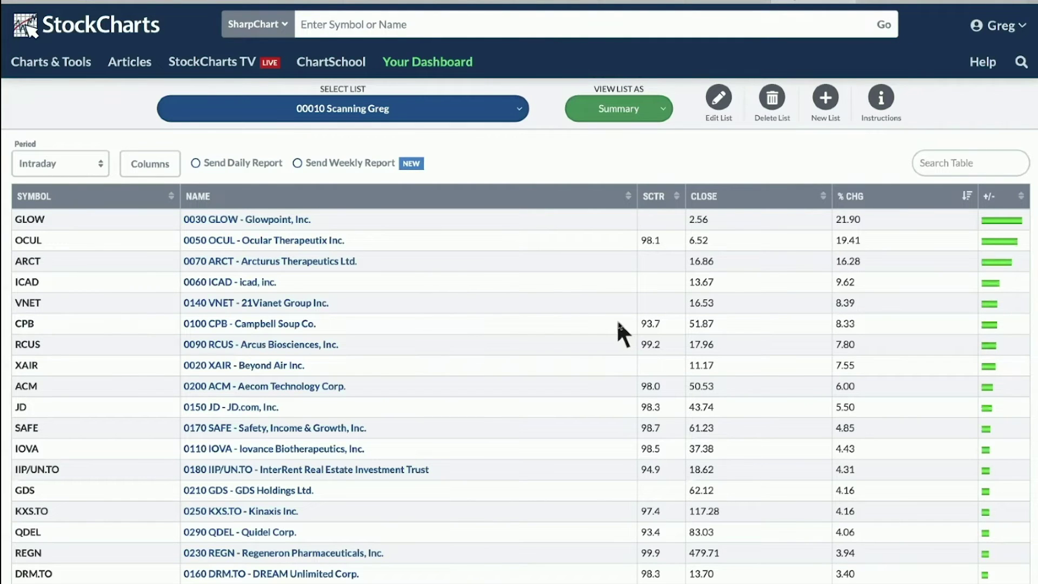
Step: Display the ChartList as 10 Per Page and look through the charts starting with Inovio Biomedical (INO)
left_click(661, 112)
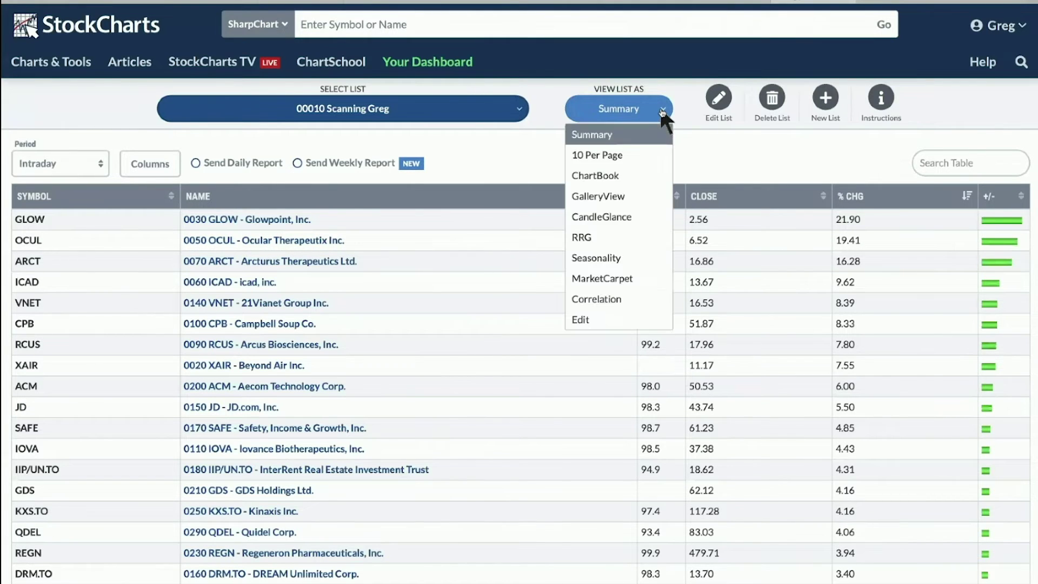
left_click(625, 158)
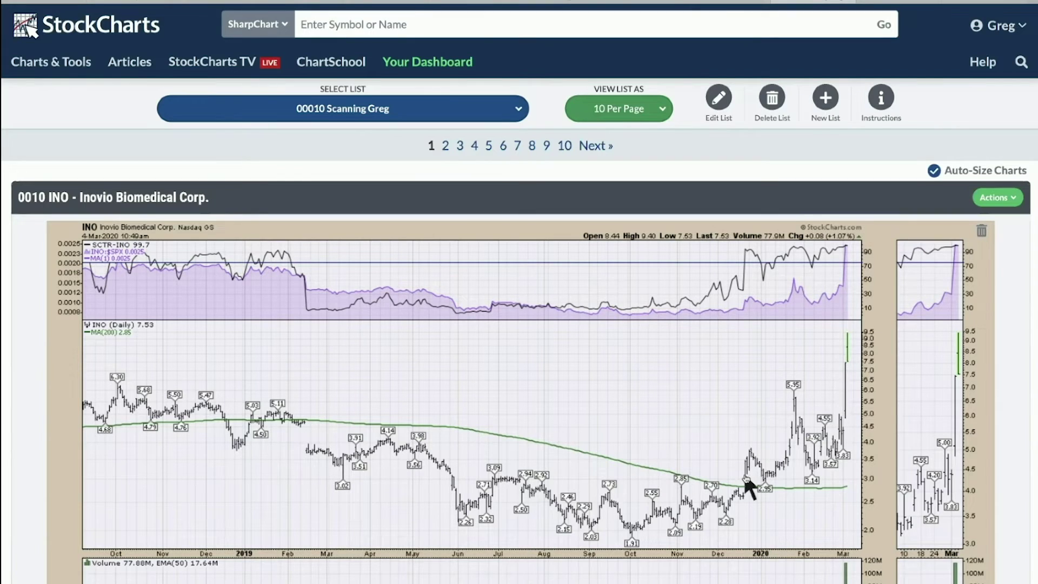
scroll(748, 486, "down", 1)
scroll(746, 478, "down", 3)
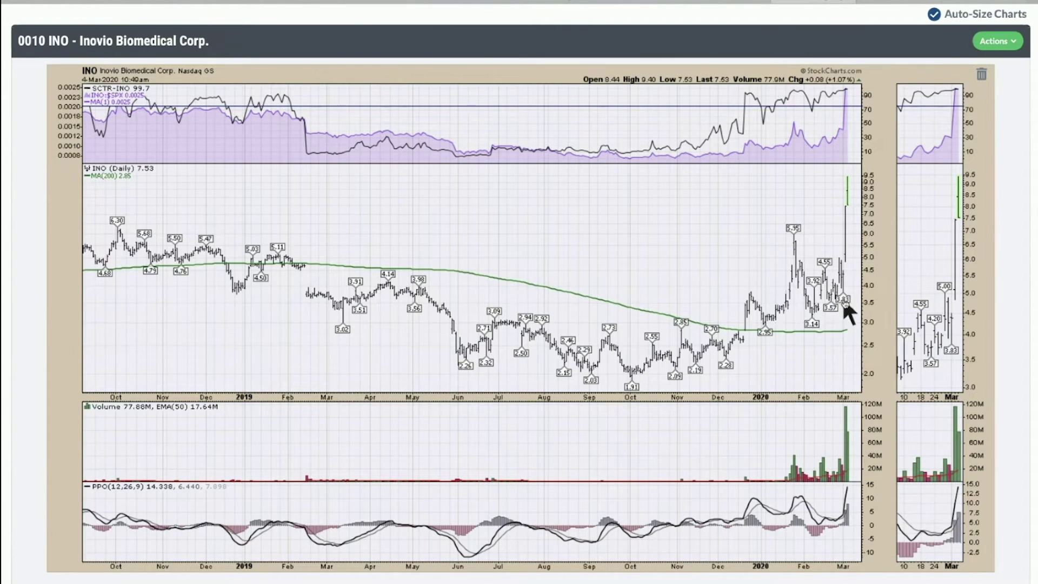
scroll(847, 314, "down", 2)
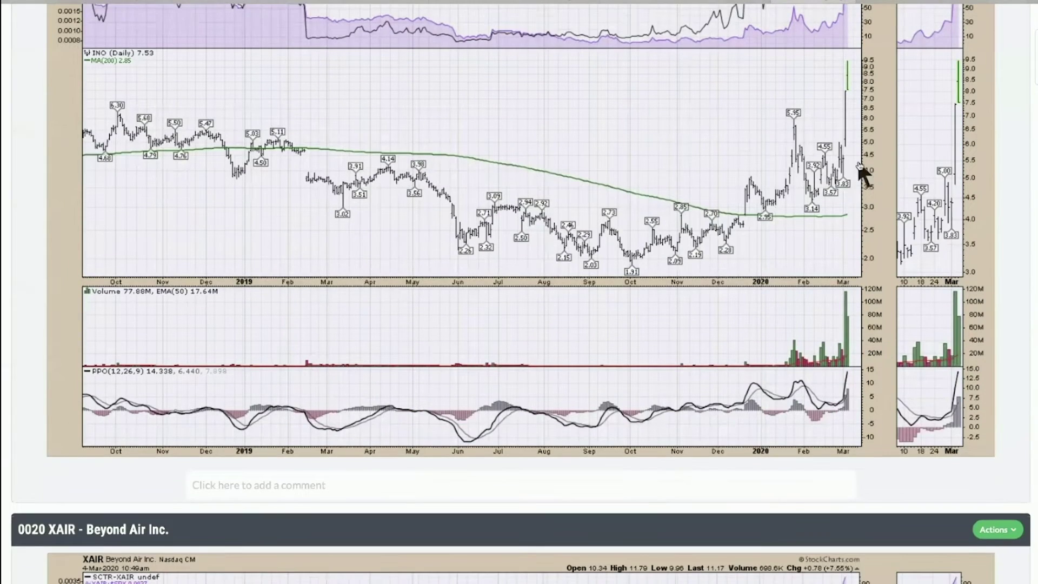